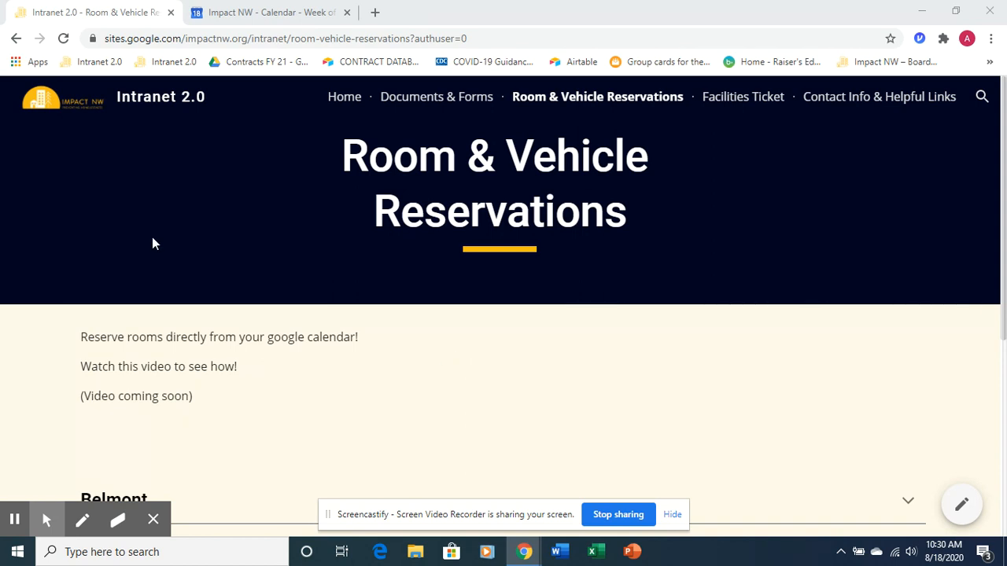
Switch to Google Calendar and start an event titled "Admin Team Meeting" on Thursday, August 20, from 10:00am to 11:00am
click(218, 6)
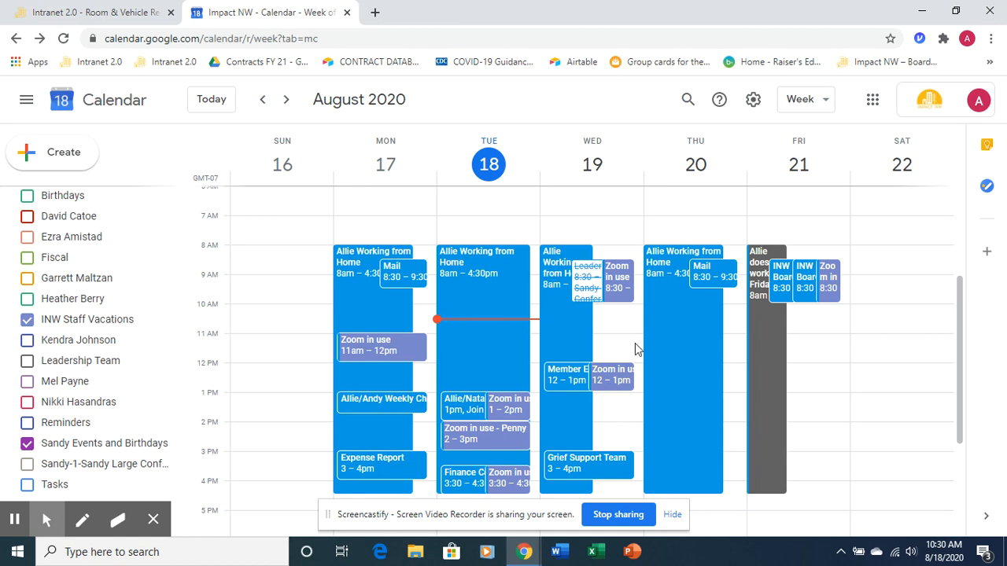
click(726, 313)
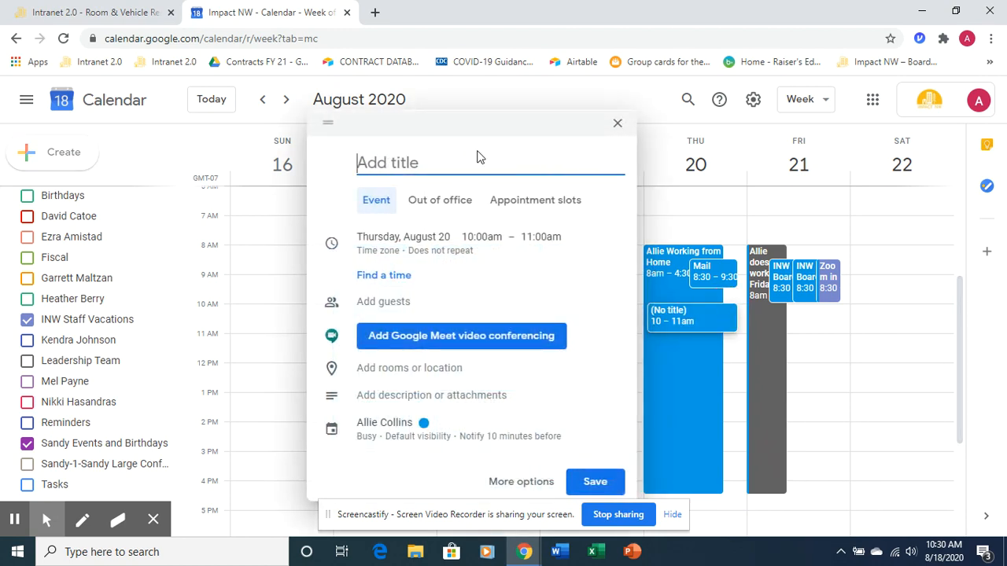
text(Admin Team Meeting)
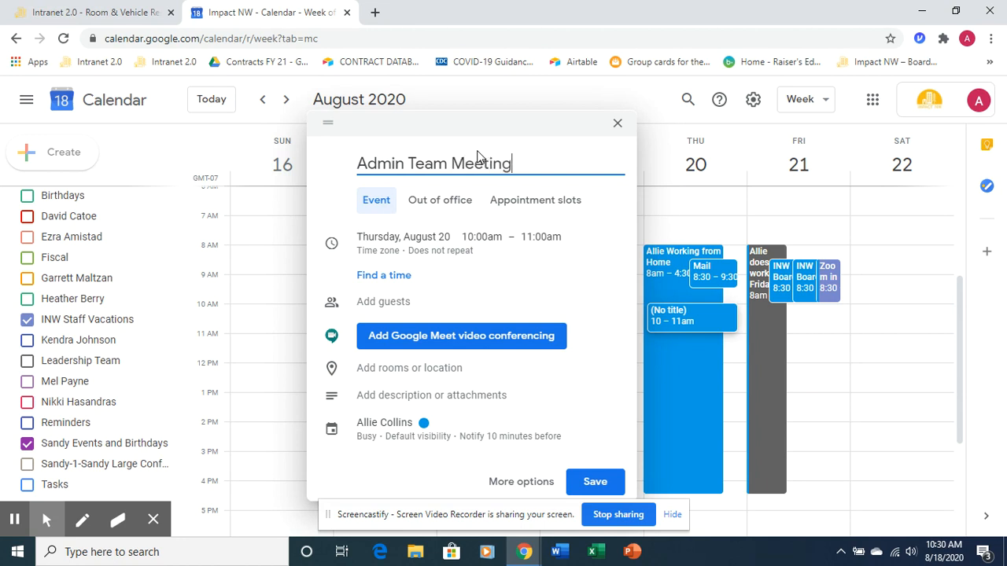
click(393, 303)
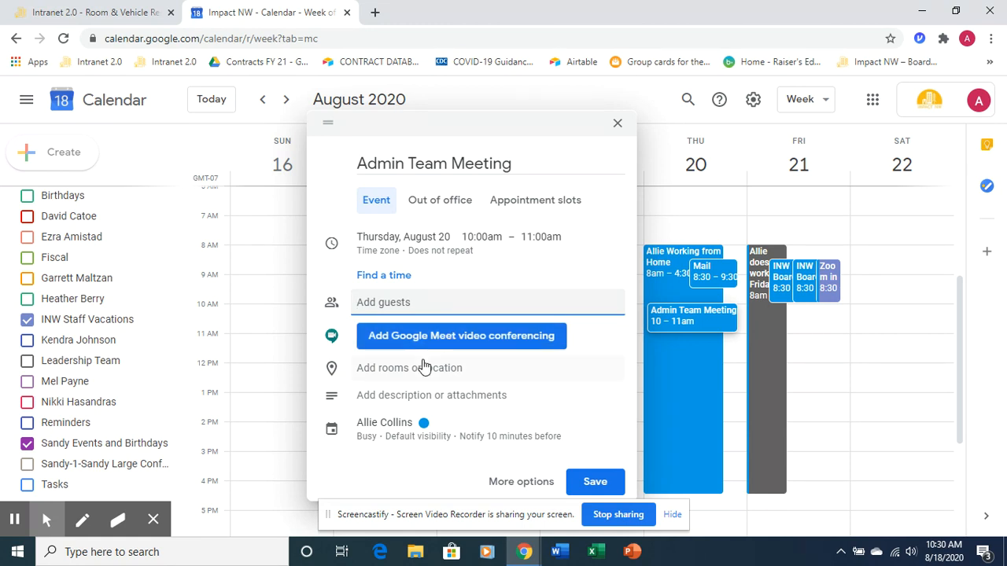
mouse_move(370, 344)
mouse_down()
mouse_move(334, 343)
mouse_move(359, 389)
mouse_move(466, 406)
mouse_move(461, 354)
mouse_up()
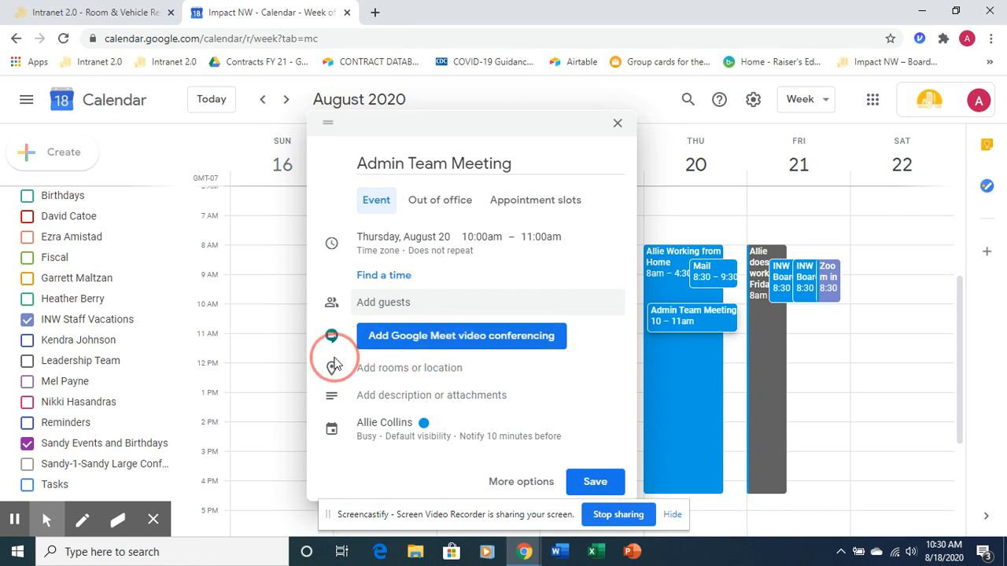
Add the Sandy Large Conference Room to the meeting from the available rooms, and look through the rooms listed for BD
click(387, 370)
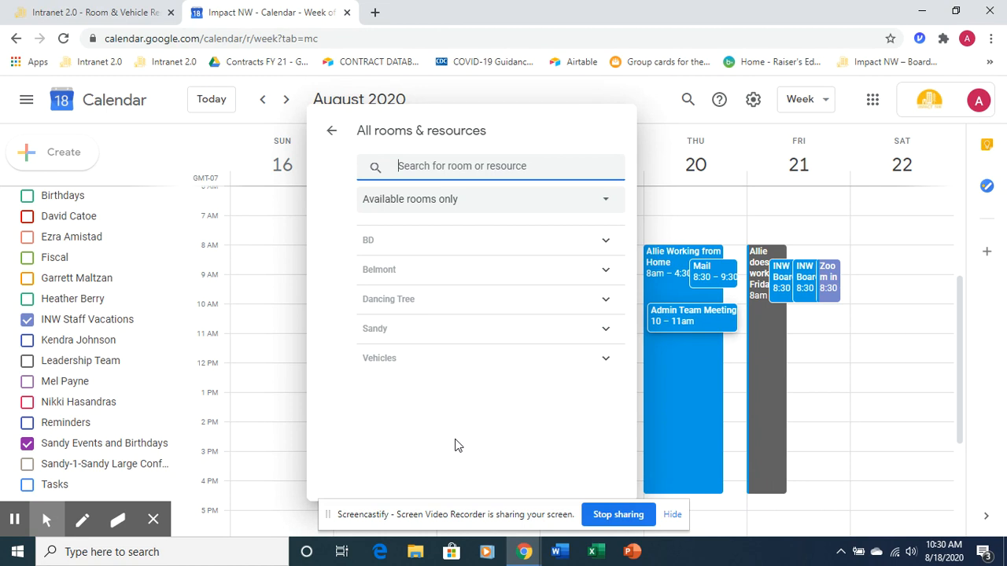
click(479, 208)
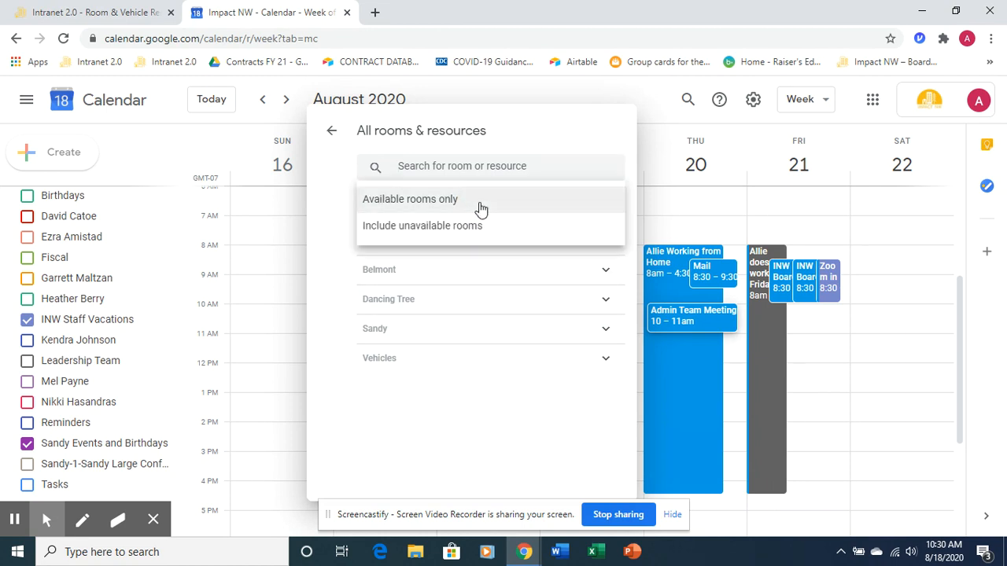
click(482, 203)
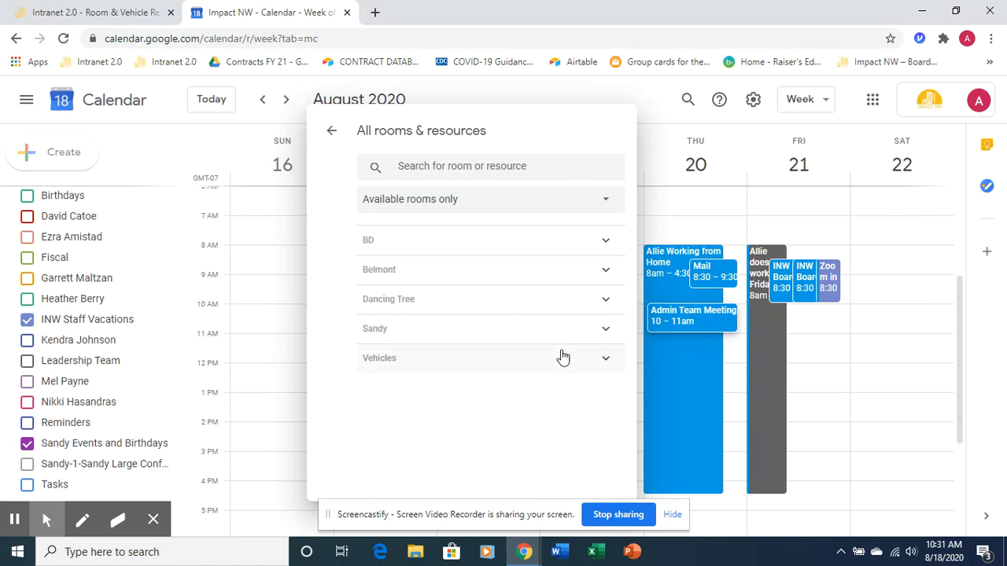
click(573, 308)
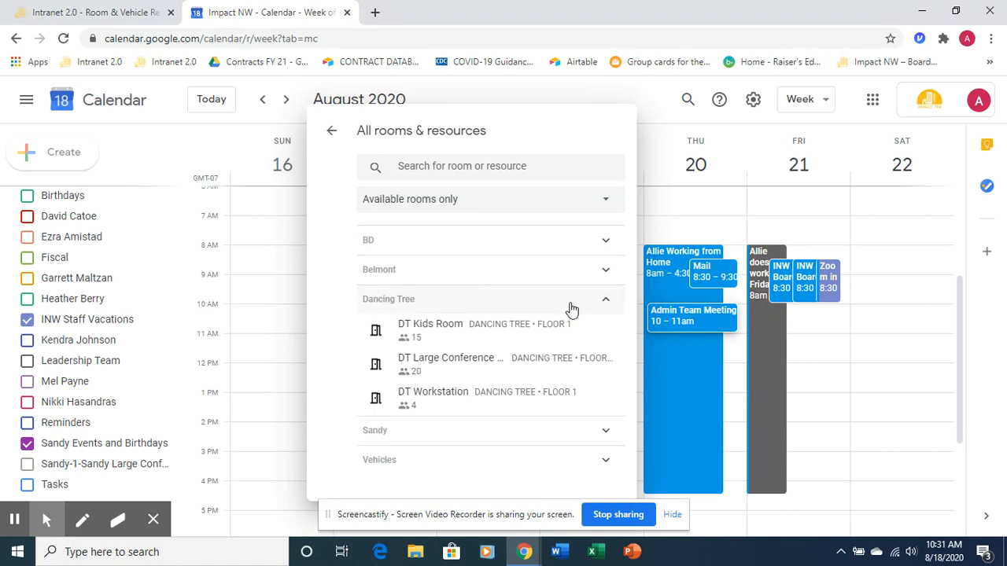
click(572, 308)
click(562, 337)
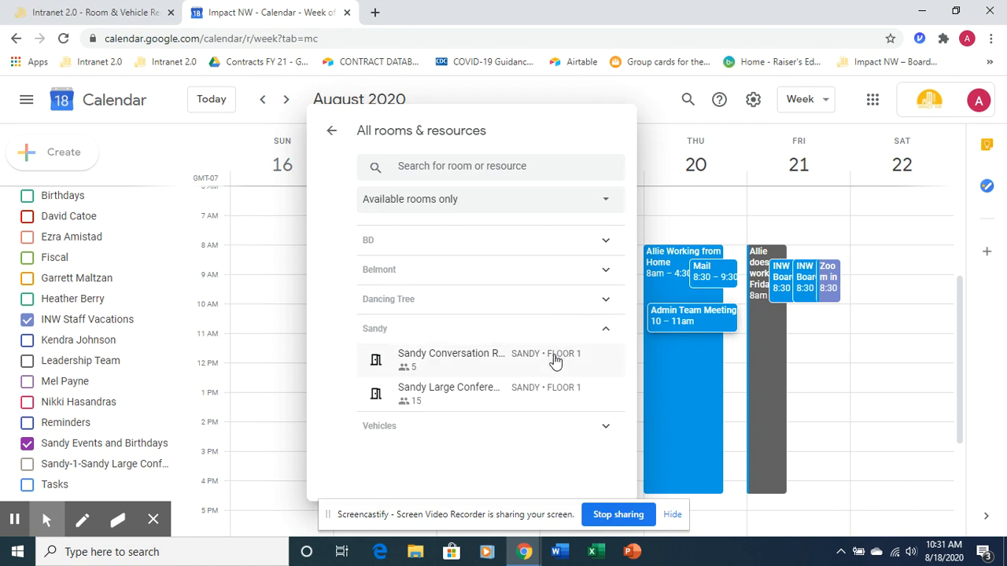
mouse_move(493, 396)
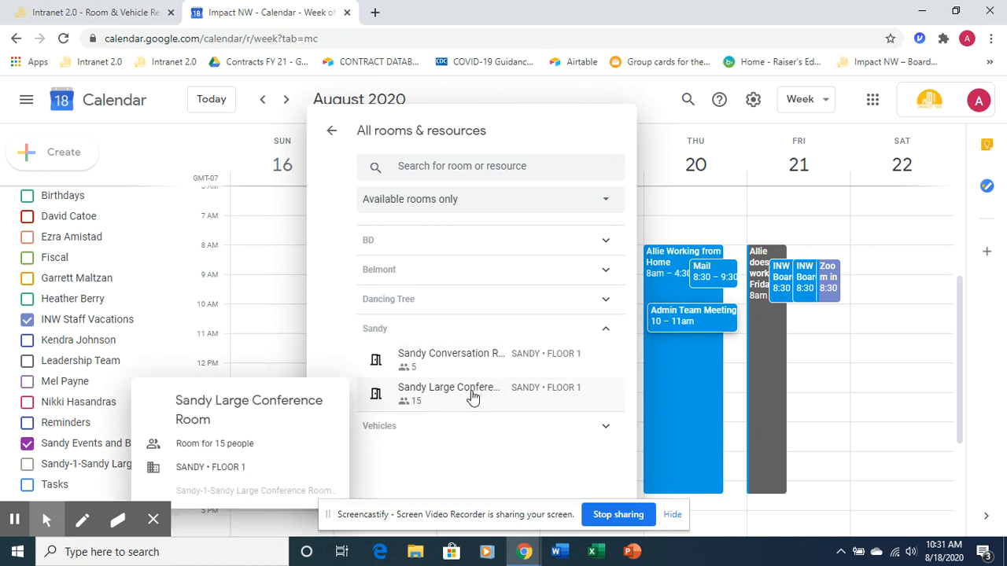
click(472, 398)
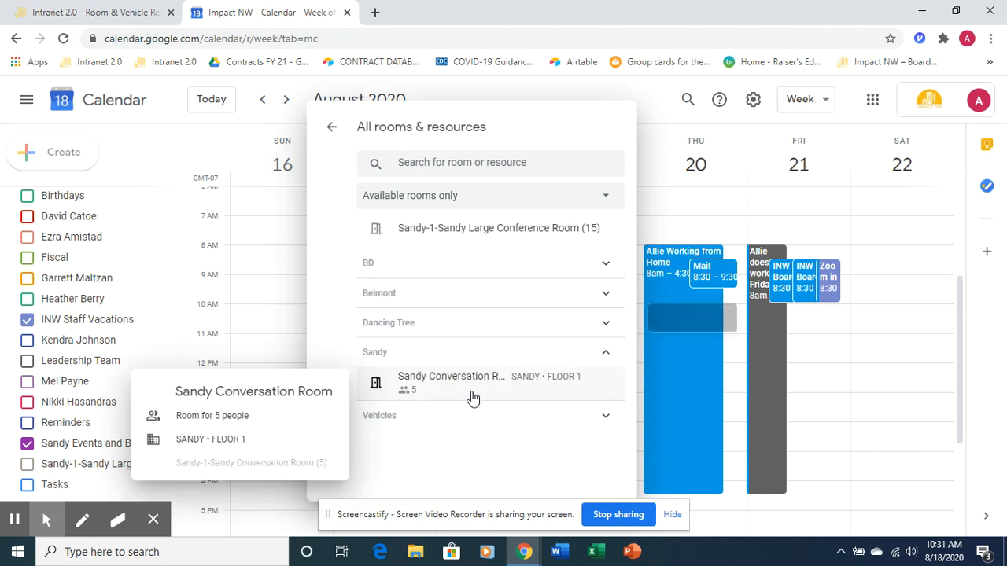
click(475, 266)
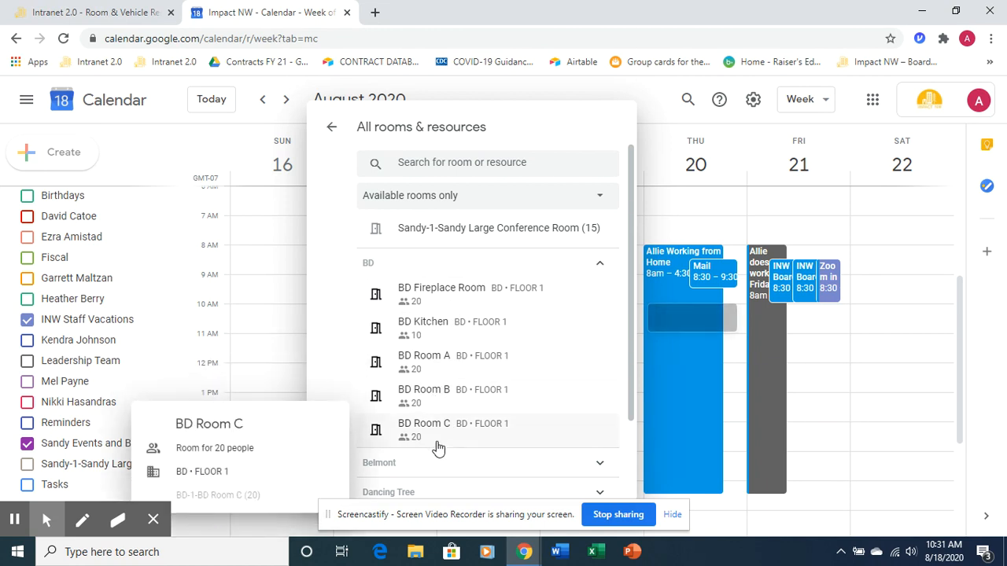
click(601, 266)
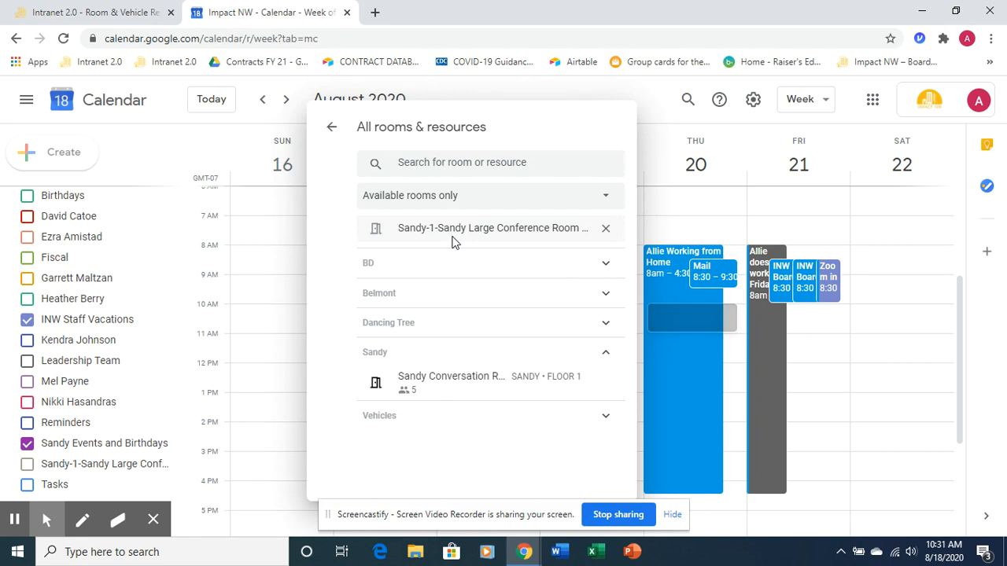
Save the Admin Team Meeting with its reserved room and review the saved event's details
click(332, 135)
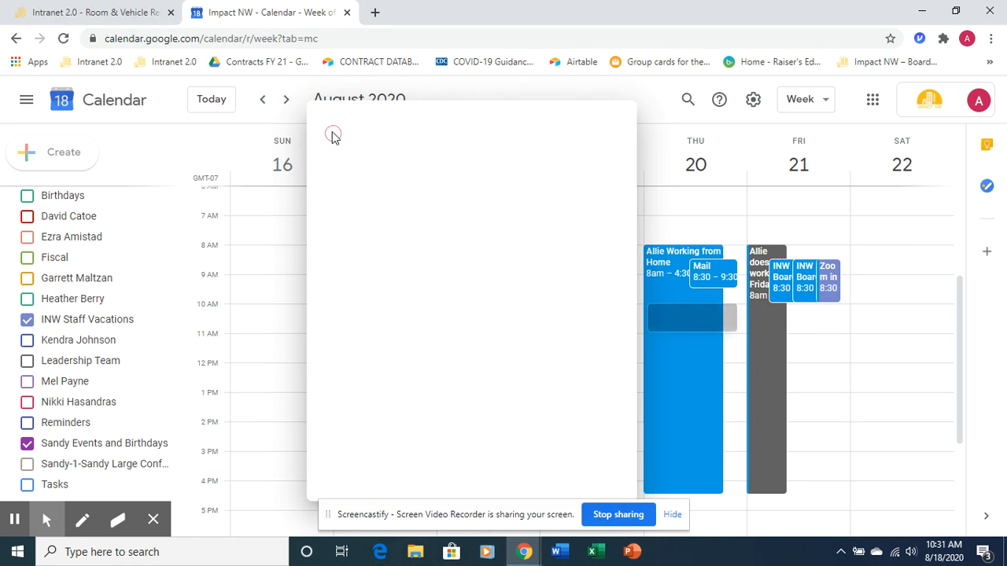
scroll(446, 437, down, 1)
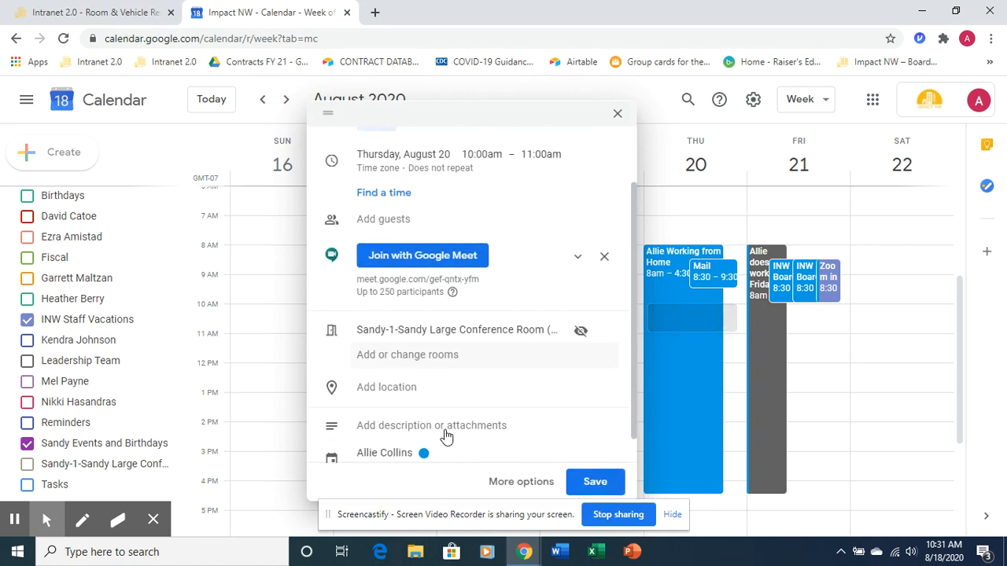
scroll(455, 413, up, 2)
scroll(457, 412, down, 3)
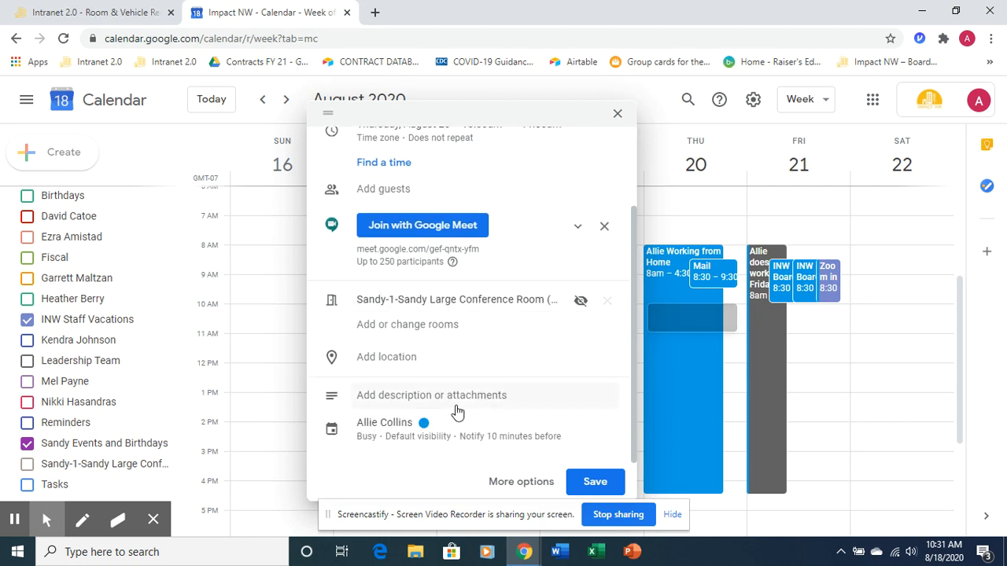
click(589, 486)
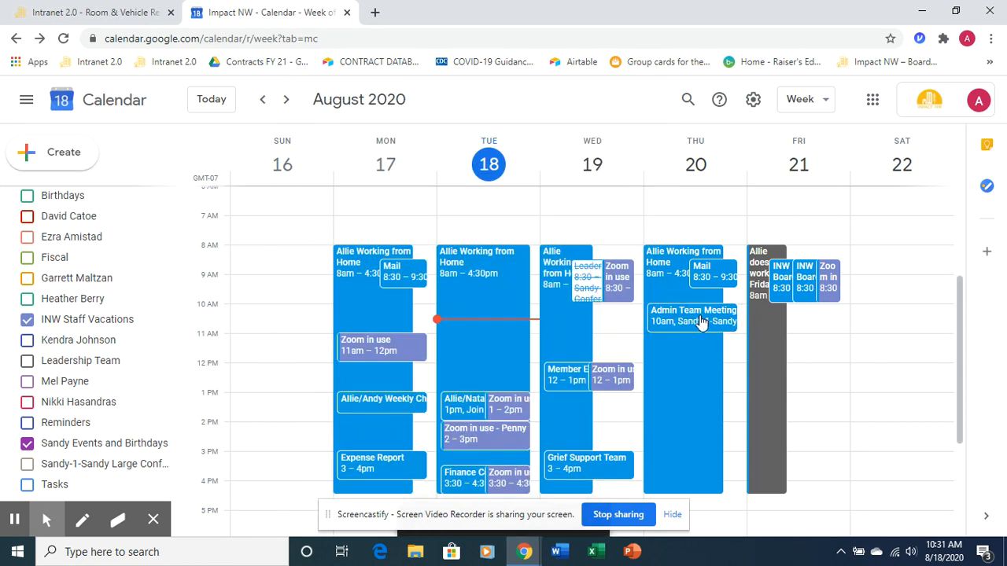
click(700, 321)
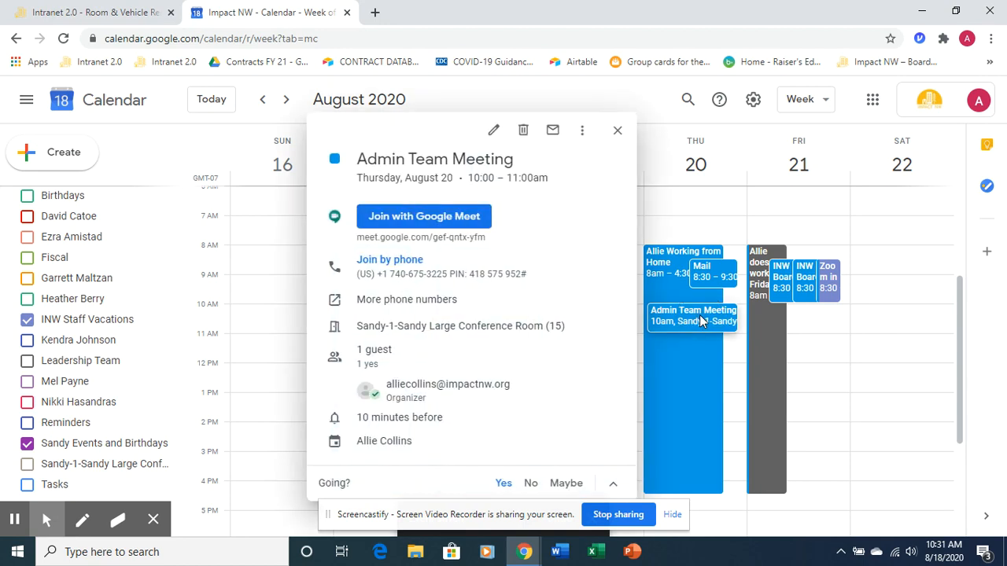
click(617, 132)
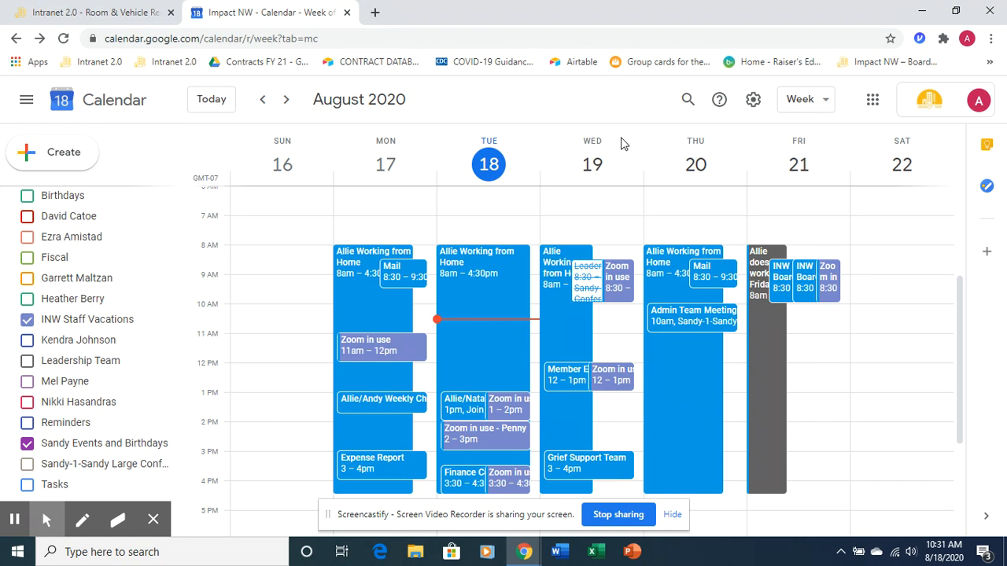
Start an event on Thursday, August 20, from 12:00pm to 1:00pm, titled as the organizer's party with their first name
click(724, 370)
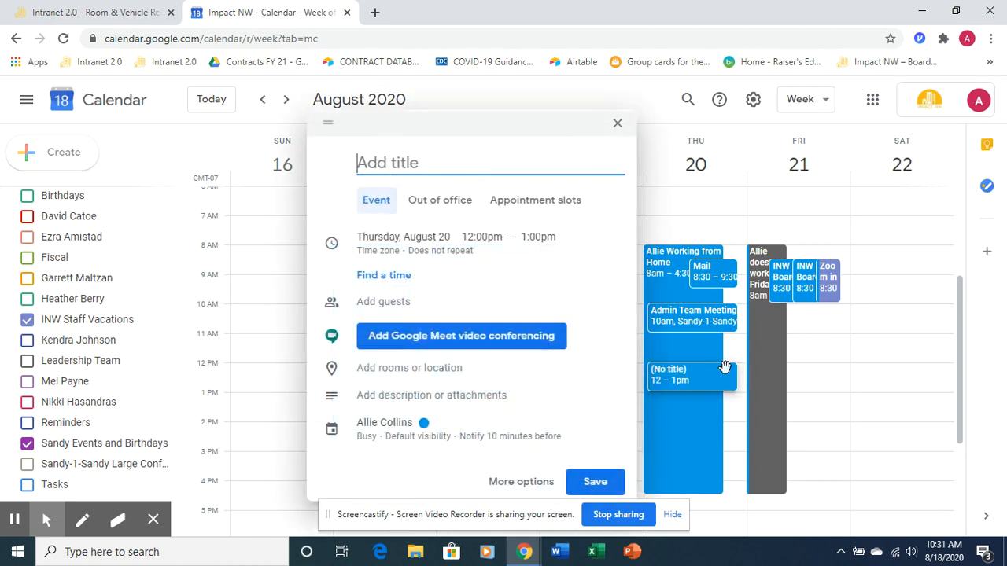
text(Allie'e)
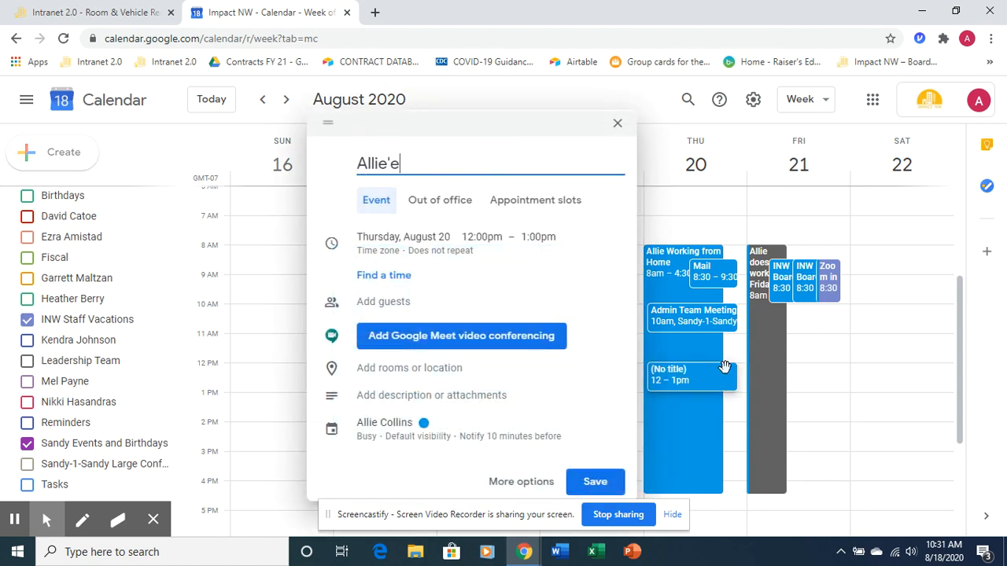
key(BackSpace)
text(s Party)
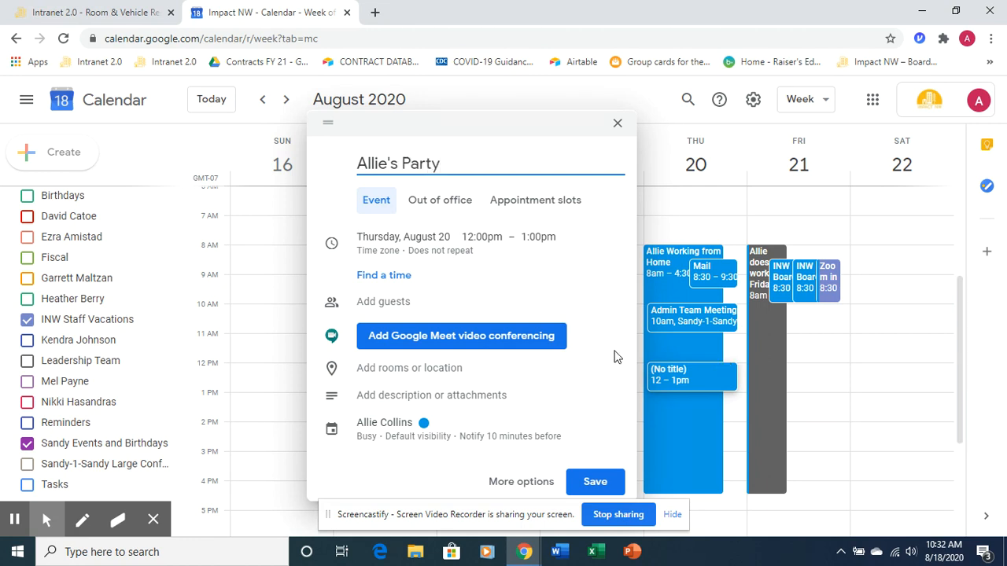
Check which Sandy rooms are available for the party's time slot without reserving one
click(385, 372)
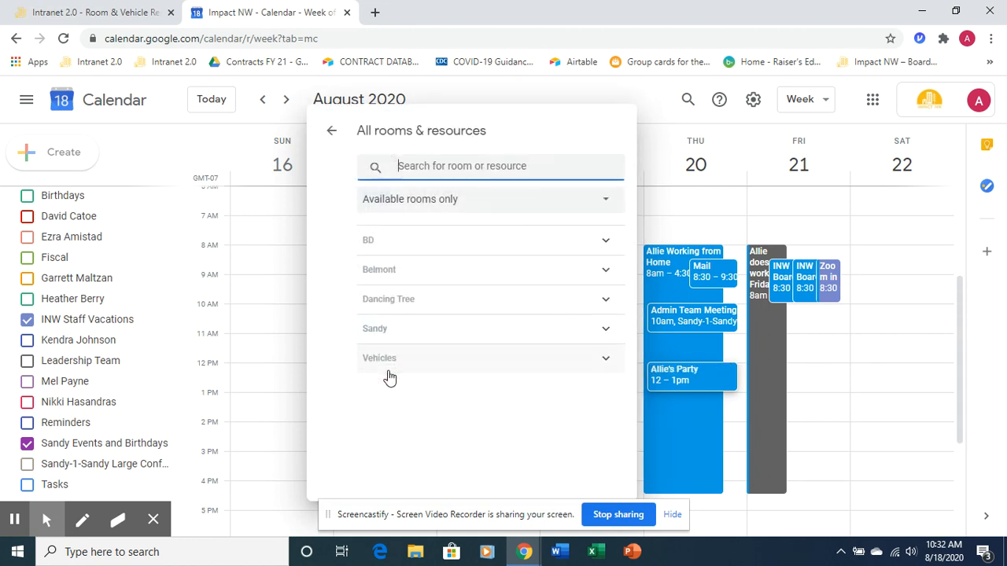
click(455, 340)
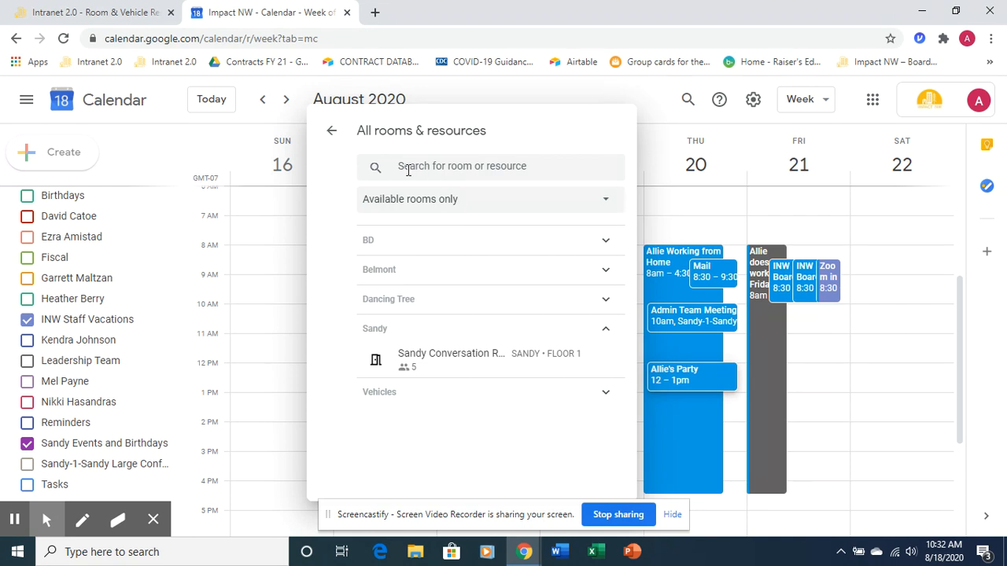
mouse_move(485, 357)
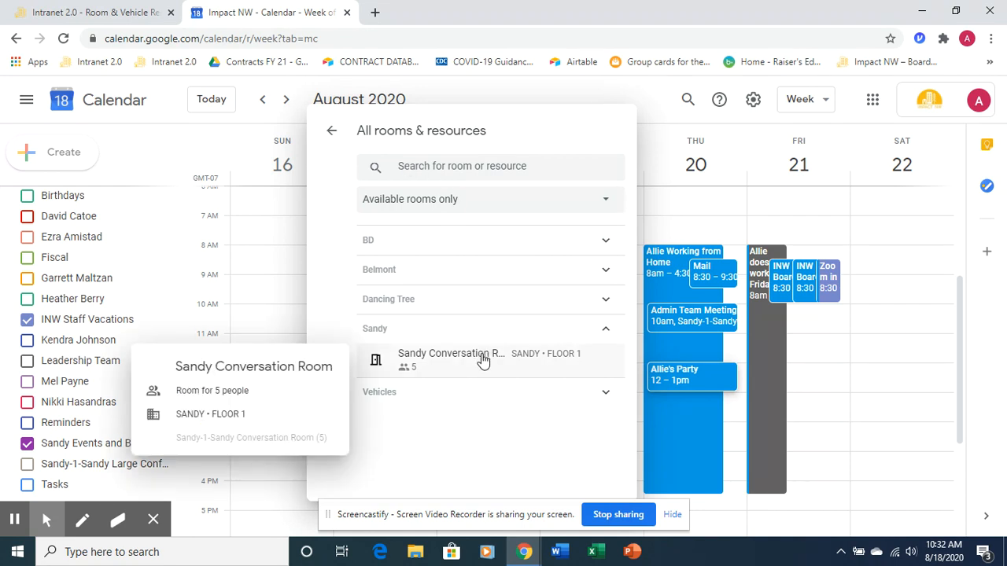
click(332, 134)
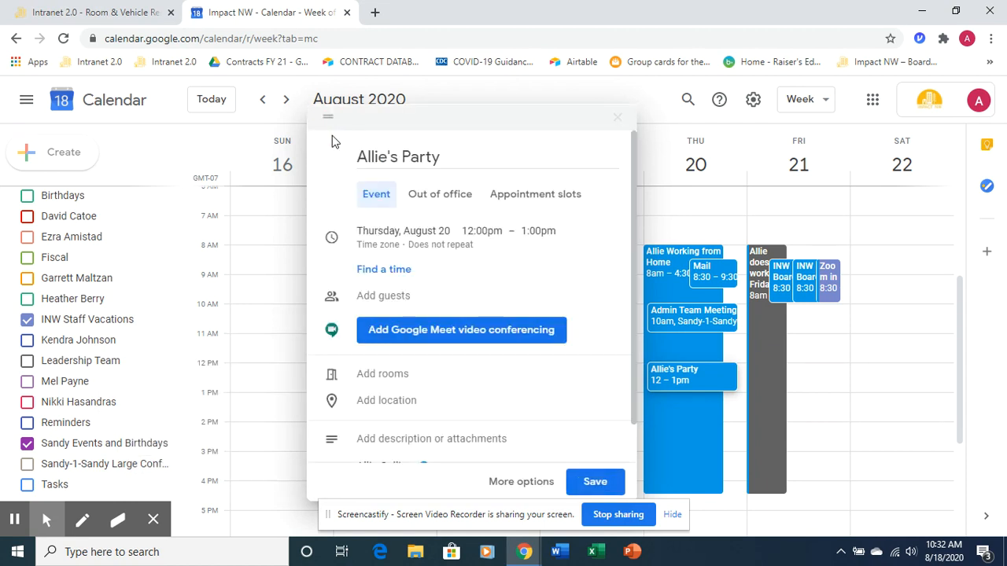
Switch to the intranet's Room & Vehicle Reservations page and look over the Belmont rooms and the other site sections
click(75, 8)
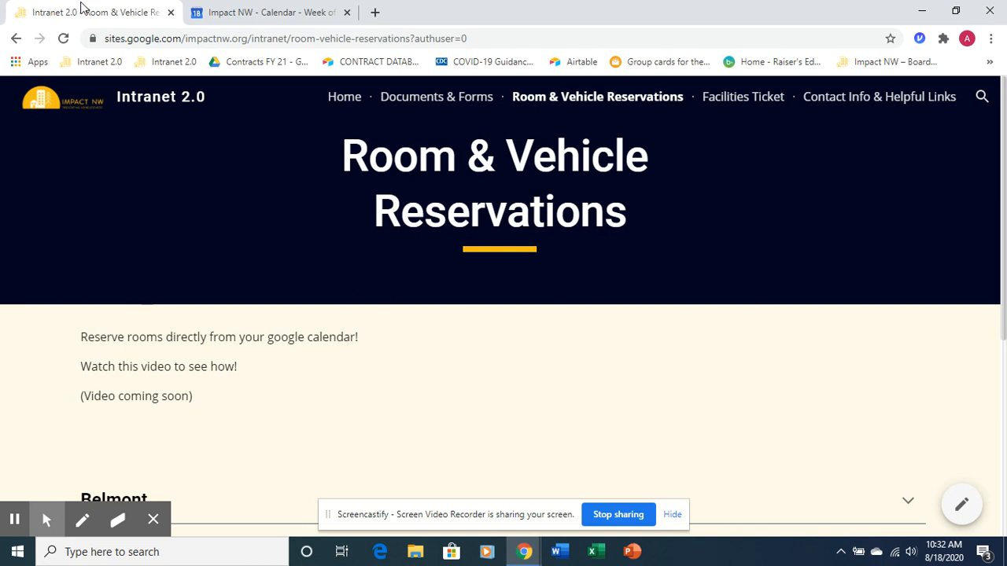
scroll(455, 378, down, 2)
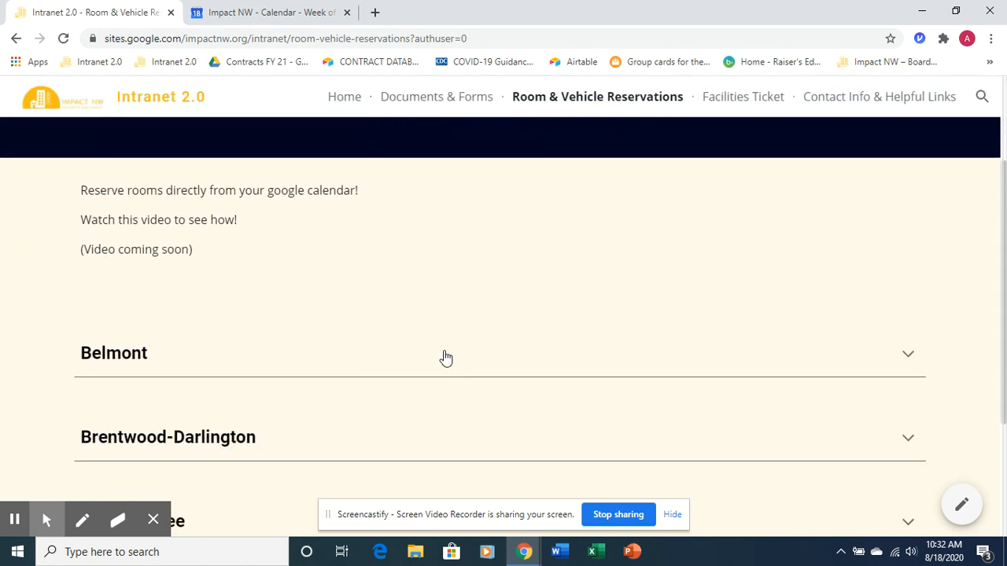
scroll(361, 189, down, 2)
click(369, 208)
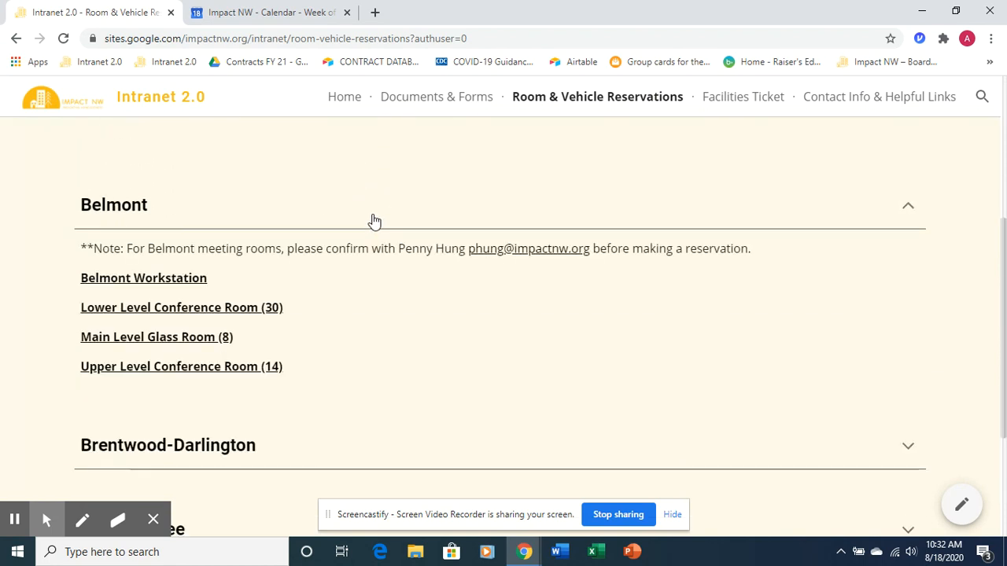
click(373, 223)
click(367, 283)
click(378, 299)
scroll(379, 302, down, 1)
scroll(379, 302, down, 1)
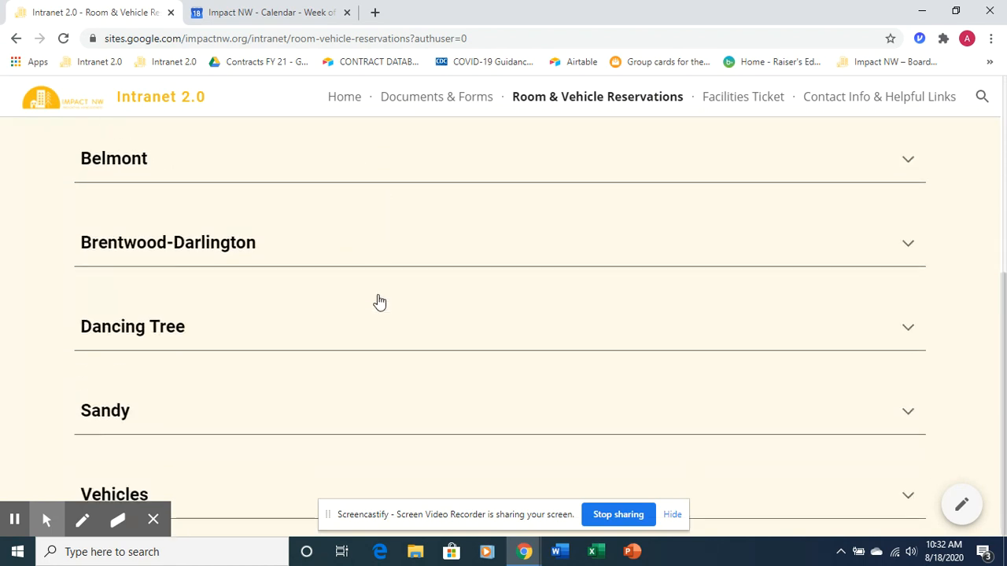
Open the calendar of Sandy's Large Conference Room and view the details of the 12pm booking on Thursday, August 20
click(400, 429)
scroll(413, 378, down, 1)
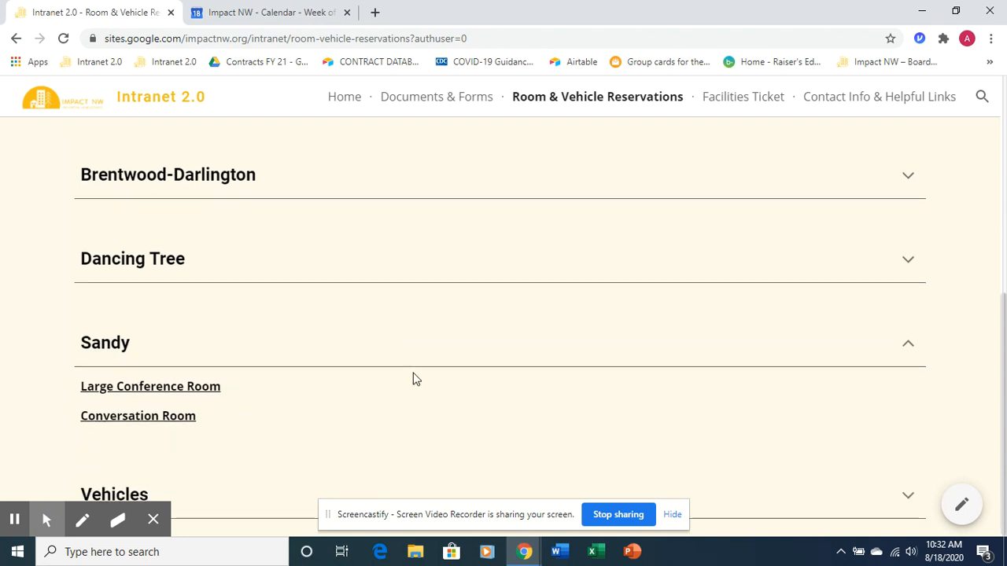
click(151, 387)
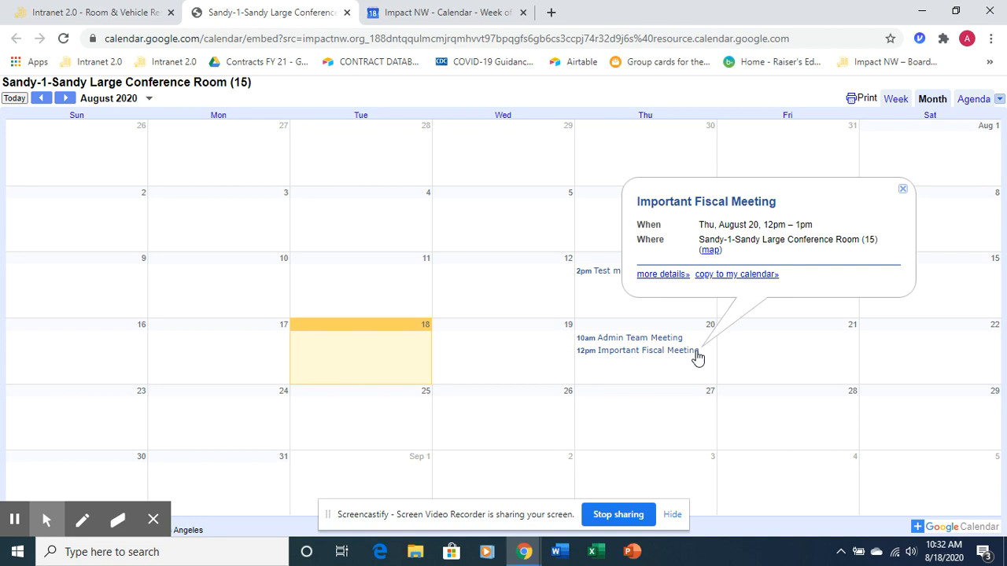
click(903, 192)
Return to the Google Calendar week and move the party event on Thursday, August 20, to a 1:00pm start
click(436, 13)
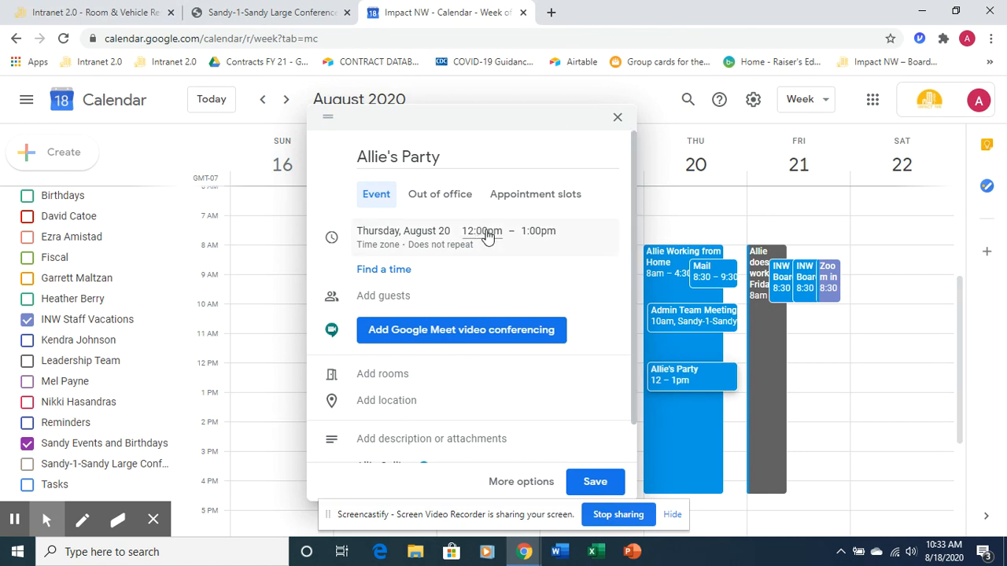
click(485, 231)
click(485, 229)
scroll(505, 373, down, 2)
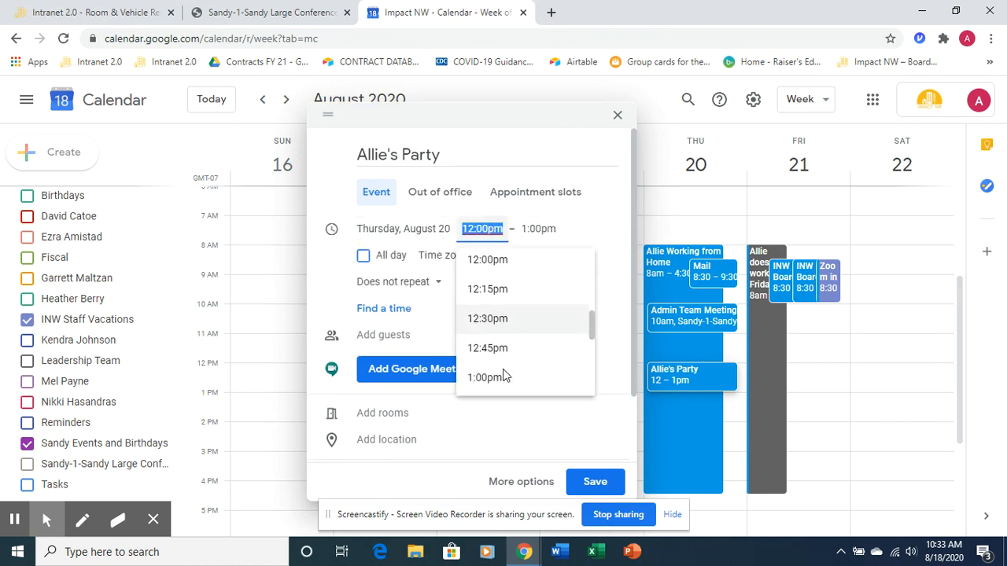
click(506, 365)
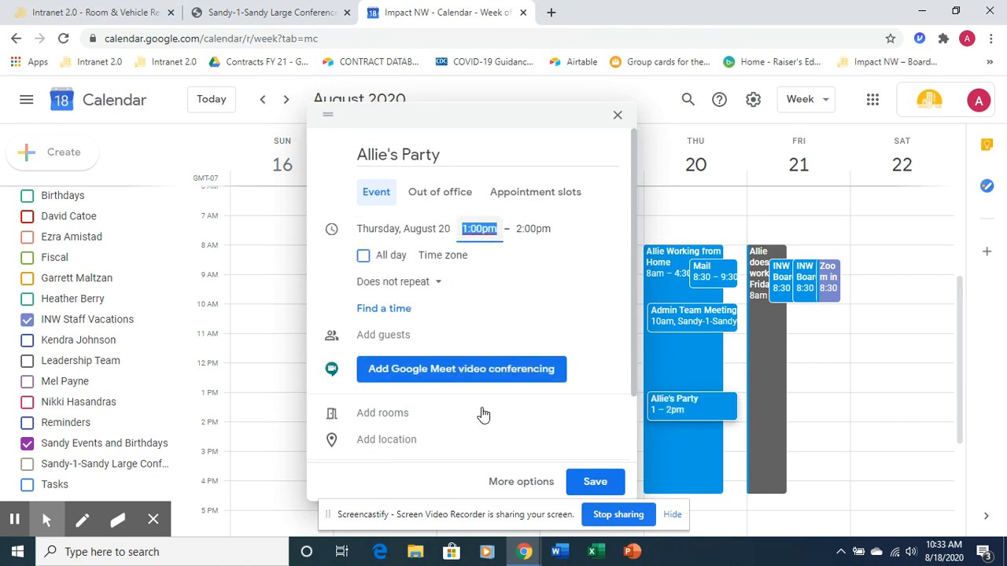
Reserve the Sandy Large Conference Room for the party event and save the event
scroll(566, 308, down, 1)
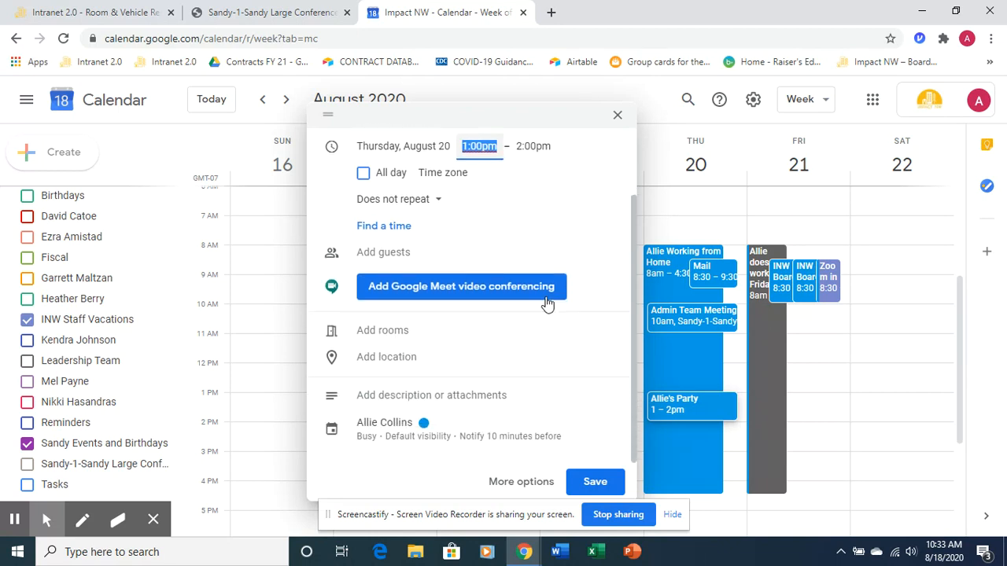
click(374, 330)
click(374, 332)
mouse_move(433, 405)
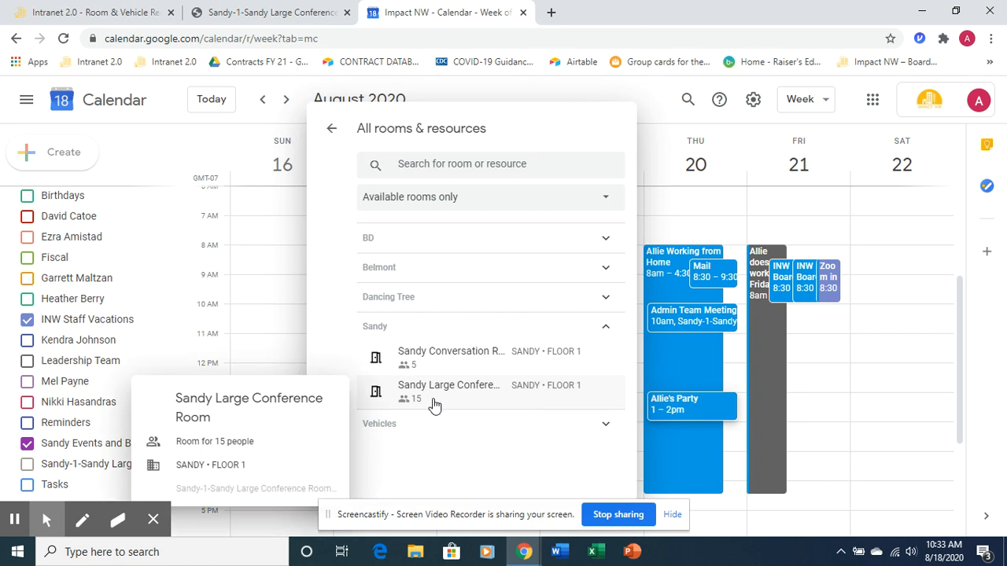
click(433, 403)
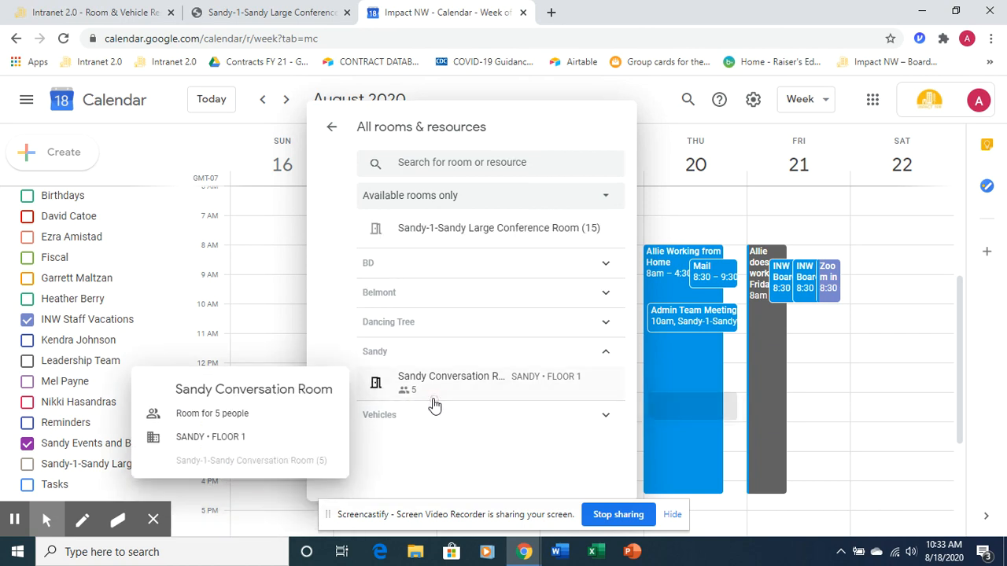
click(332, 128)
scroll(558, 404, up, 2)
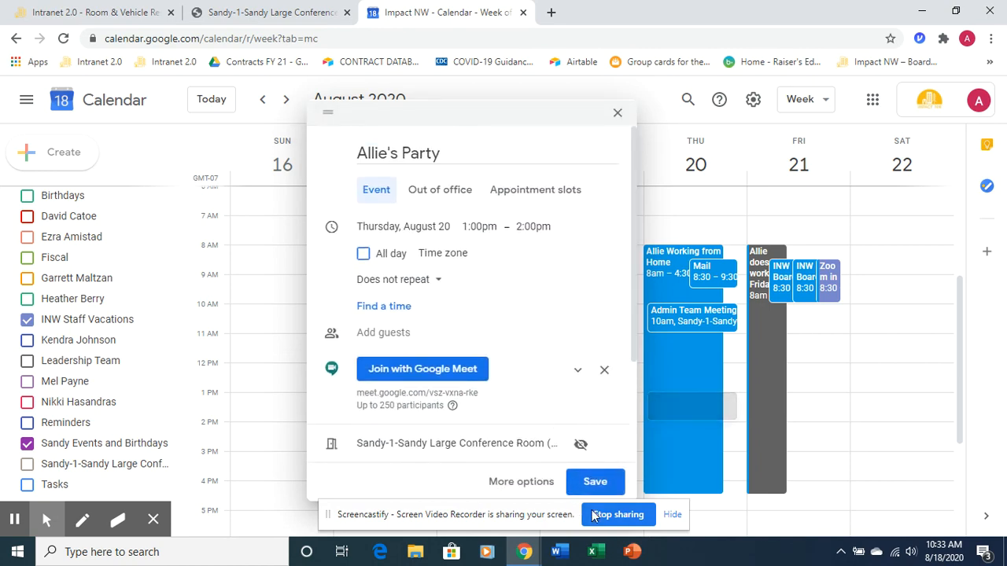
click(595, 482)
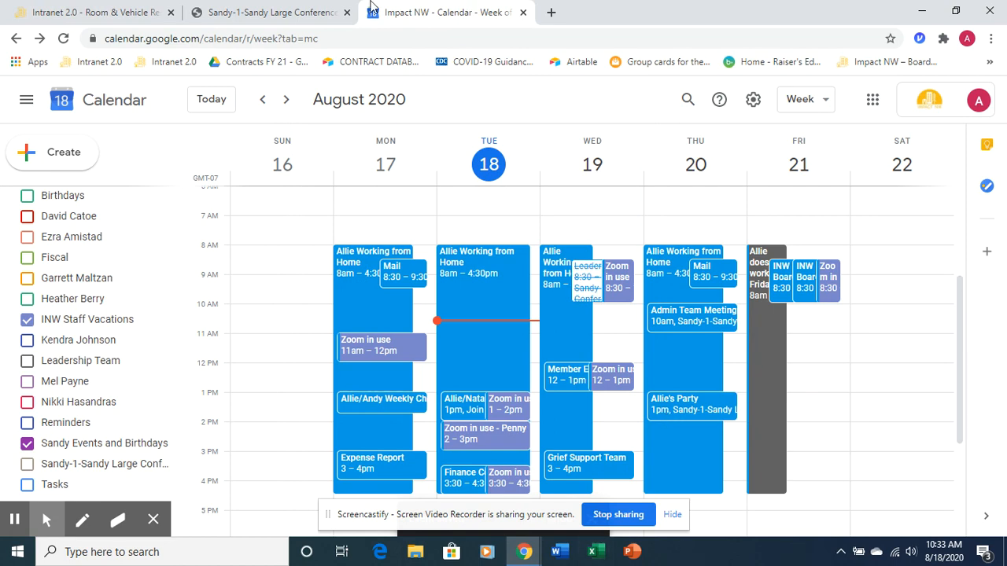
Revisit the Sandy Large Conference Room's embedded calendar page and turn on that room's calendar in the Google Calendar week view
click(268, 12)
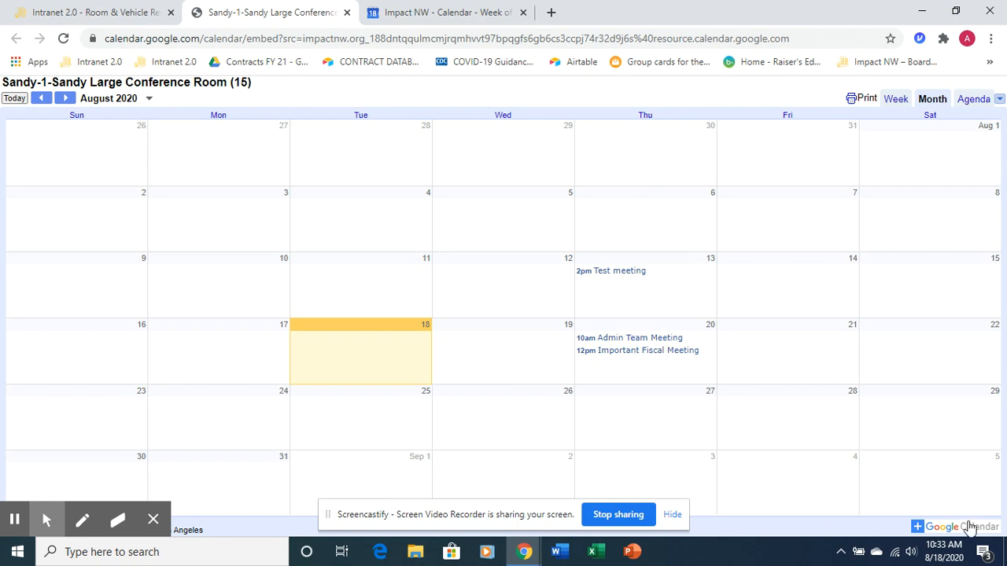
mouse_move(973, 505)
mouse_down()
mouse_move(887, 478)
mouse_move(973, 541)
mouse_move(966, 509)
mouse_move(896, 511)
mouse_up()
click(448, 9)
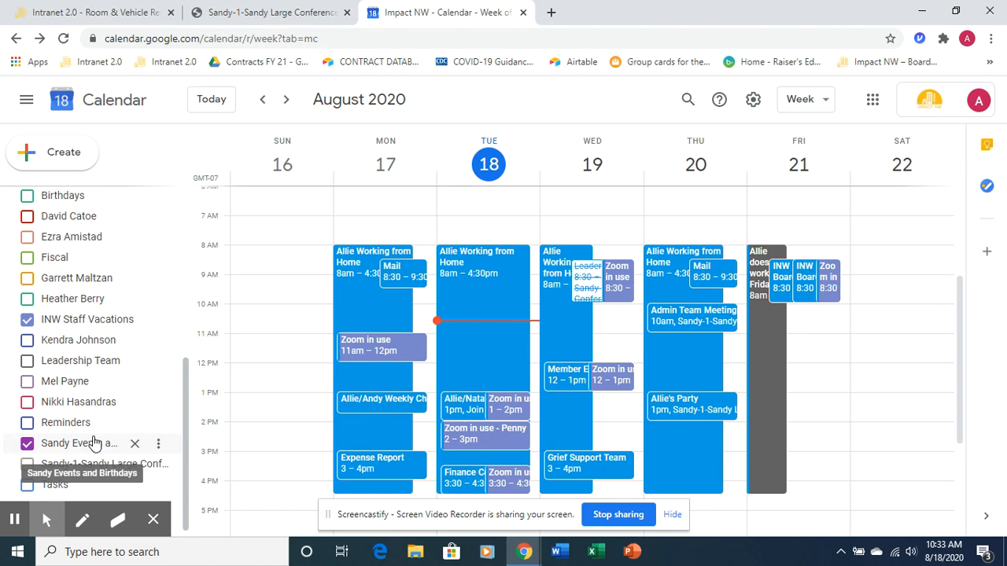
click(27, 464)
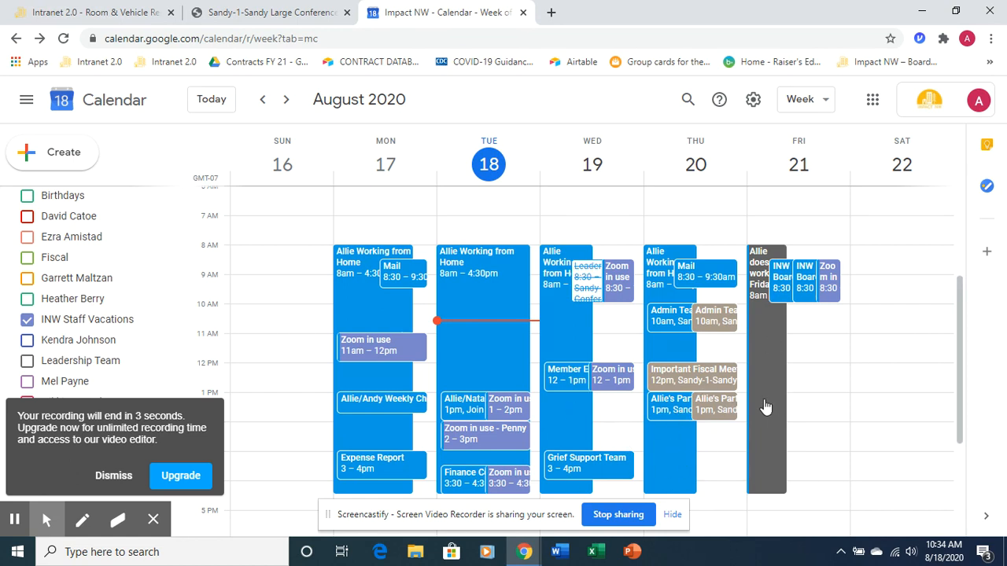
click(114, 476)
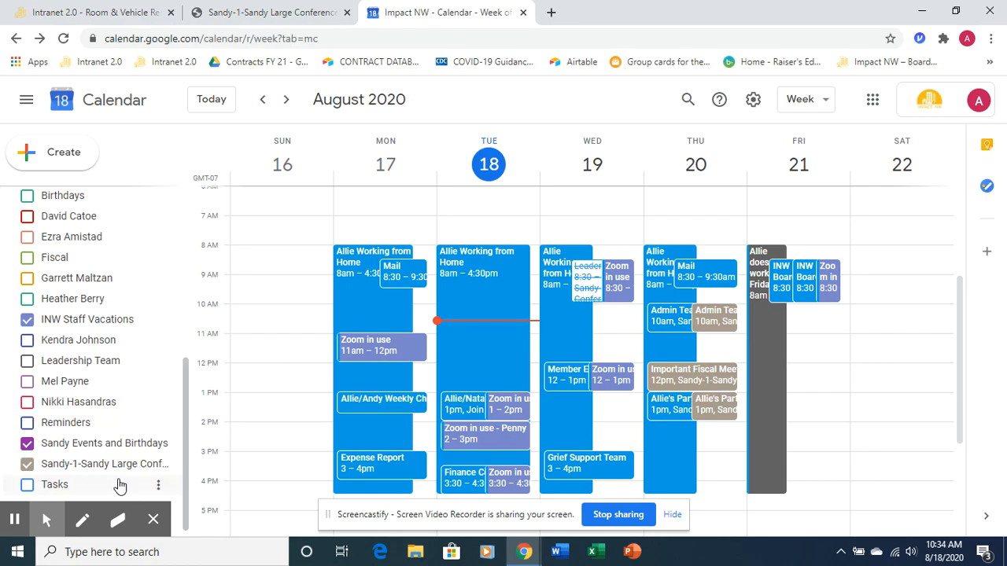